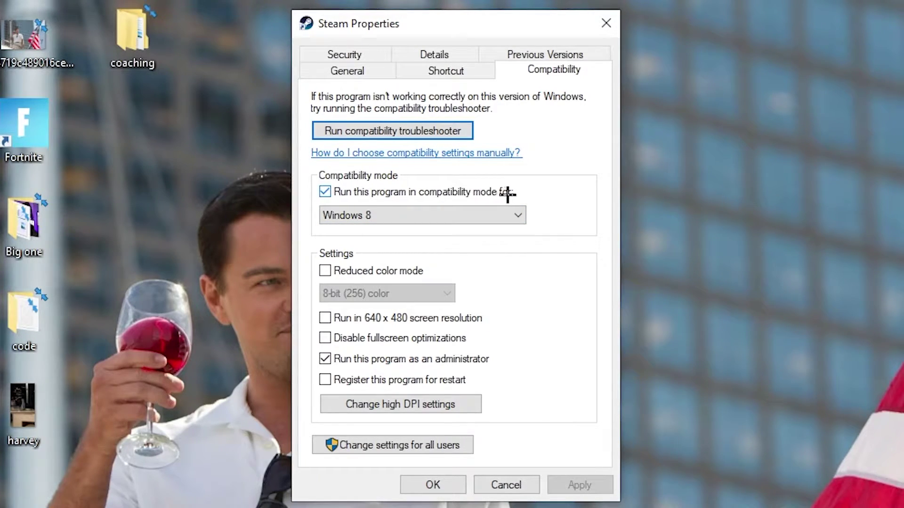
# Step: Check the Windows version choices for Steam's compatibility mode and accept the Steam properties
pyautogui.click(506, 209)
pyautogui.click(546, 199)
pyautogui.click(442, 482)
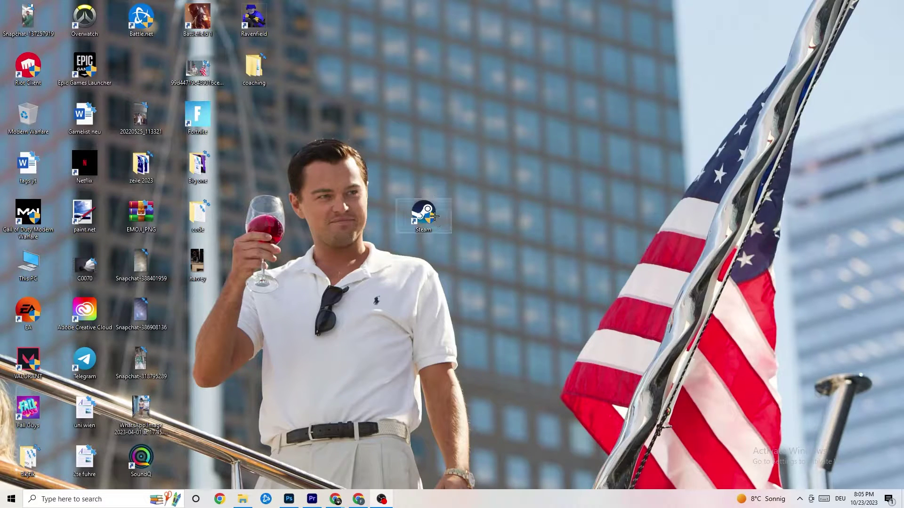
pyautogui.moveTo(431, 215); pyautogui.dragTo(430, 123)
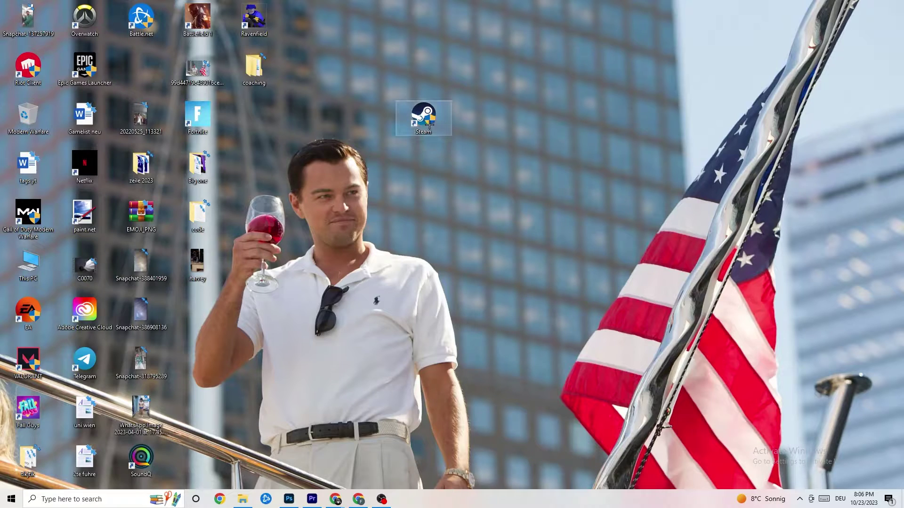
pyautogui.moveTo(424, 118); pyautogui.dragTo(423, 169)
pyautogui.click(354, 118)
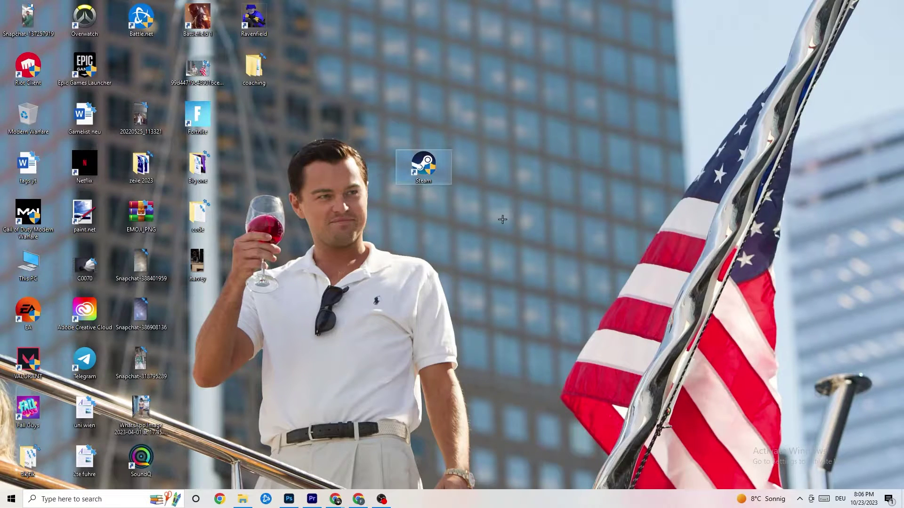
# Step: Open the Steam desktop shortcut's properties, look at its compatibility settings, and close the dialog
pyautogui.rightClick(427, 173)
pyautogui.click(451, 424)
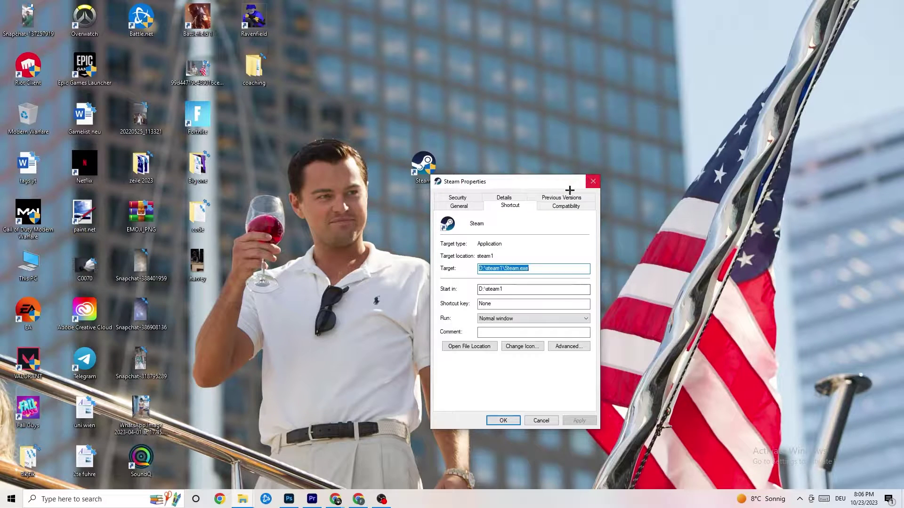
pyautogui.click(566, 205)
pyautogui.click(594, 182)
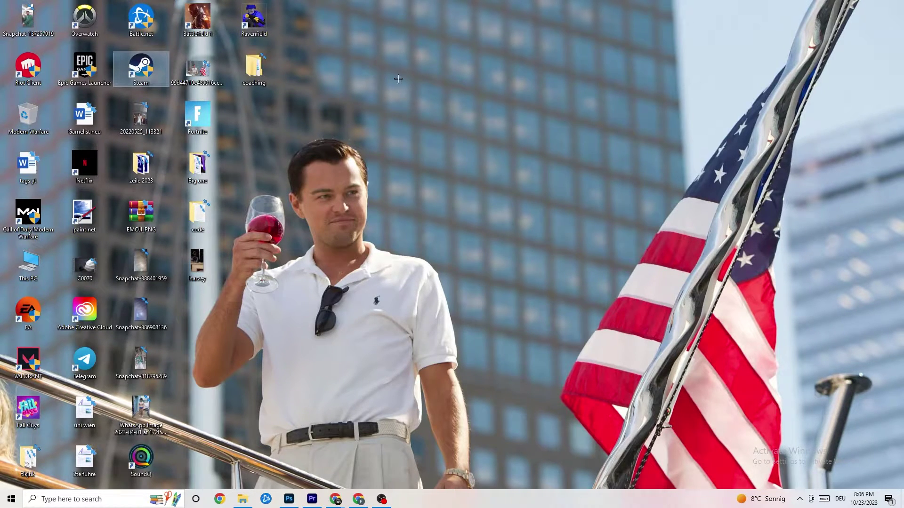
pyautogui.click(438, 92)
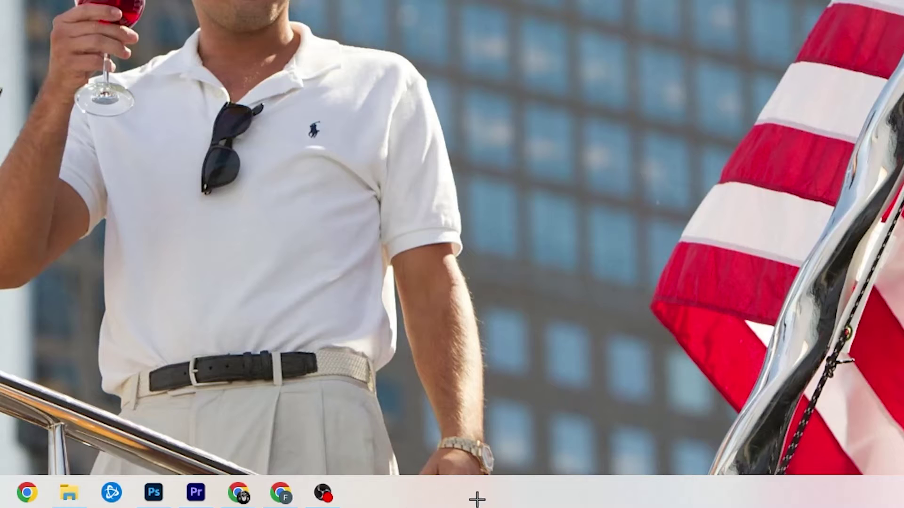
# Step: Open Task Manager and have its window fill the screen
pyautogui.rightClick(386, 498)
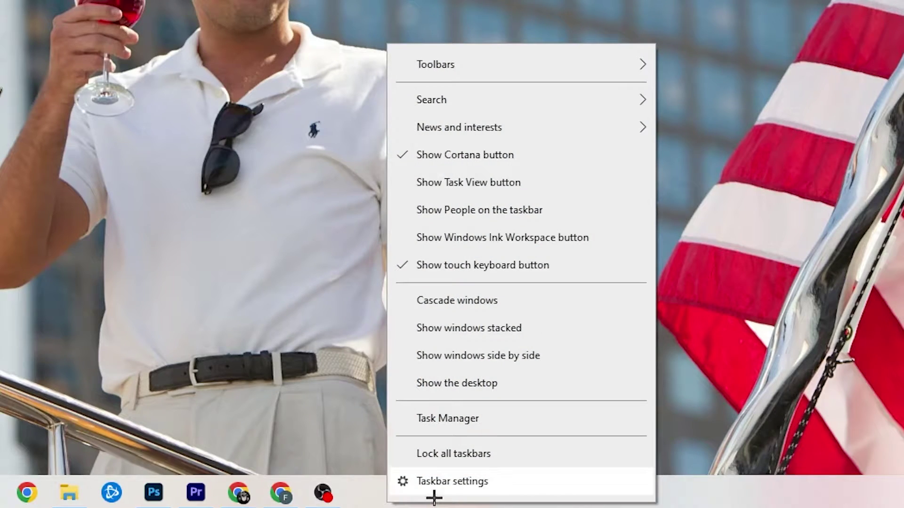
pyautogui.click(470, 425)
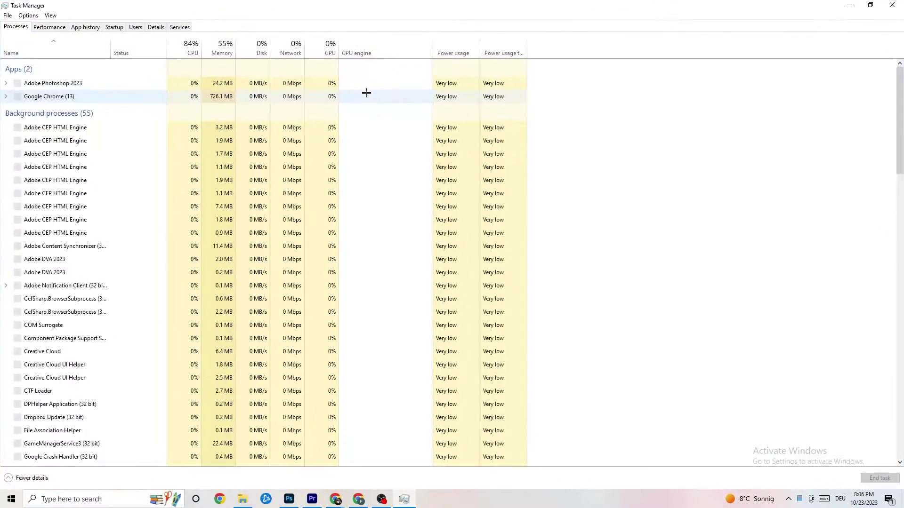
pyautogui.moveTo(397, 7); pyautogui.dragTo(388, 42)
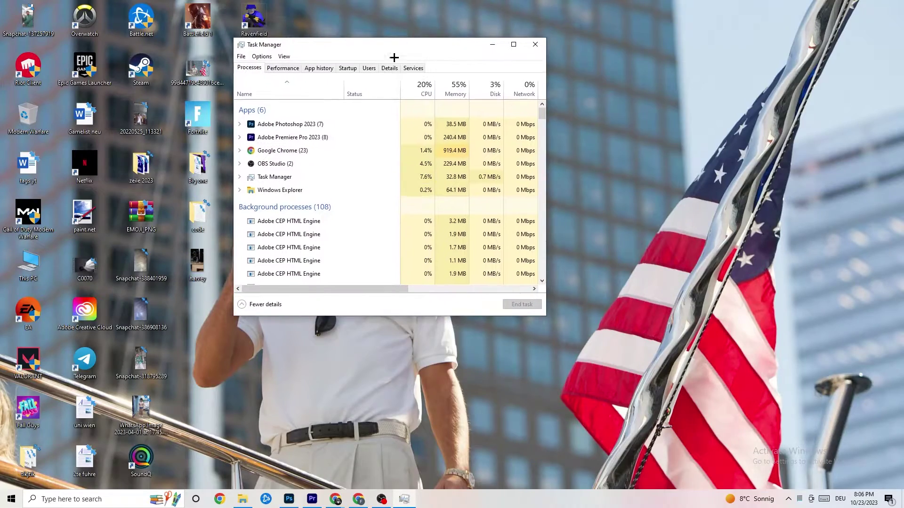
pyautogui.click(514, 48)
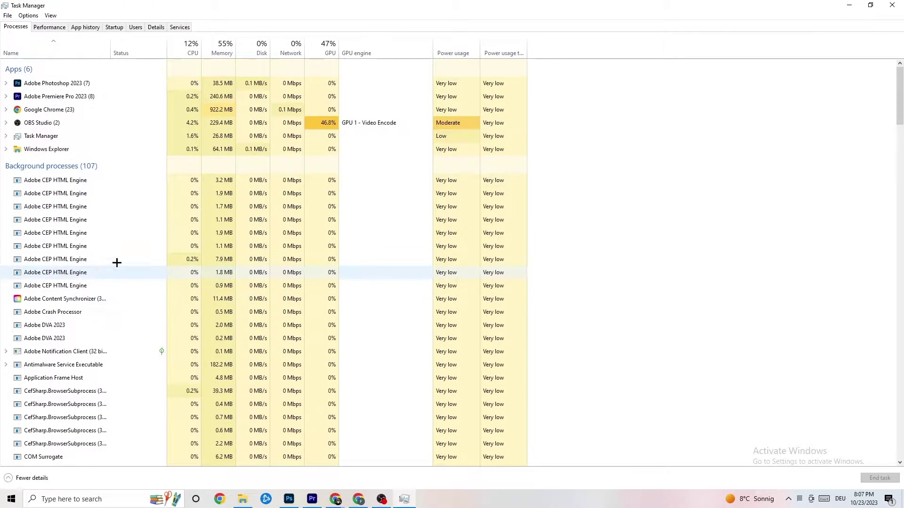
# Step: Look through the running processes and end the Adobe Photoshop 2023 task
pyautogui.scroll(-3, 120, 247)
pyautogui.scroll(-10, 120, 247)
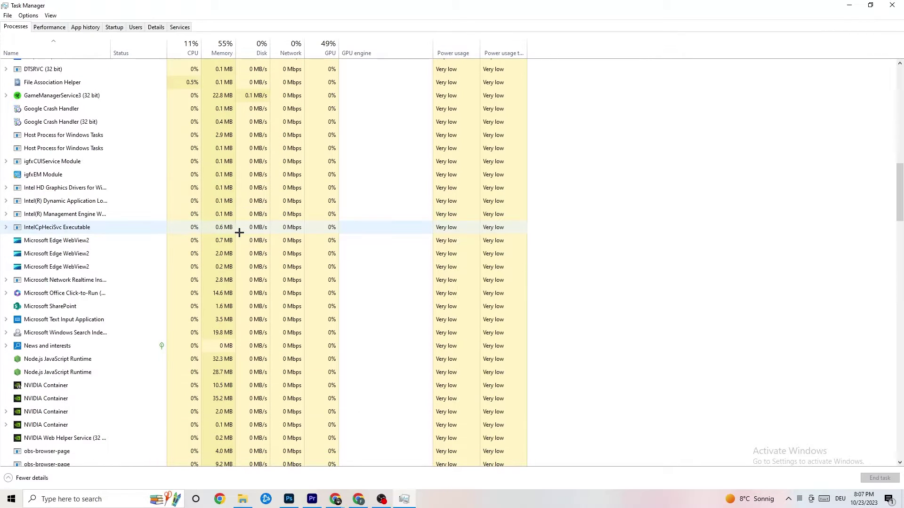
pyautogui.scroll(13, 248, 230)
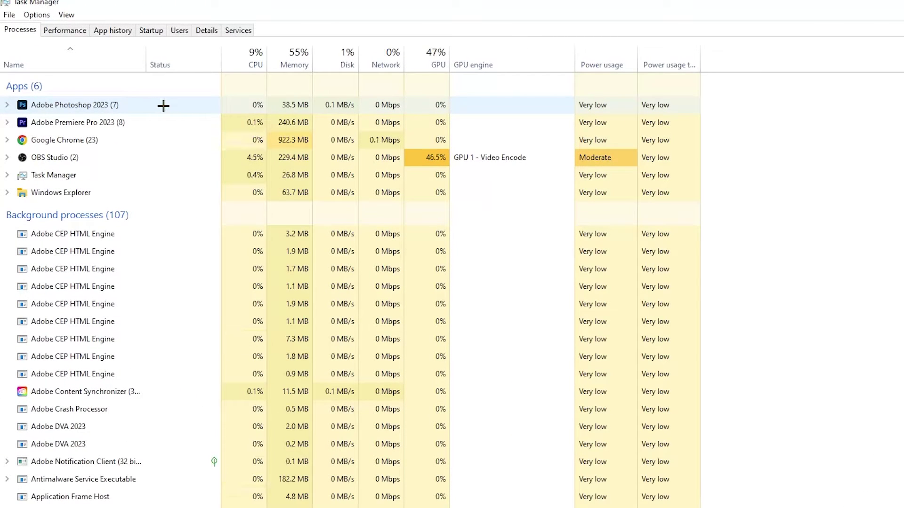
pyautogui.rightClick(321, 103)
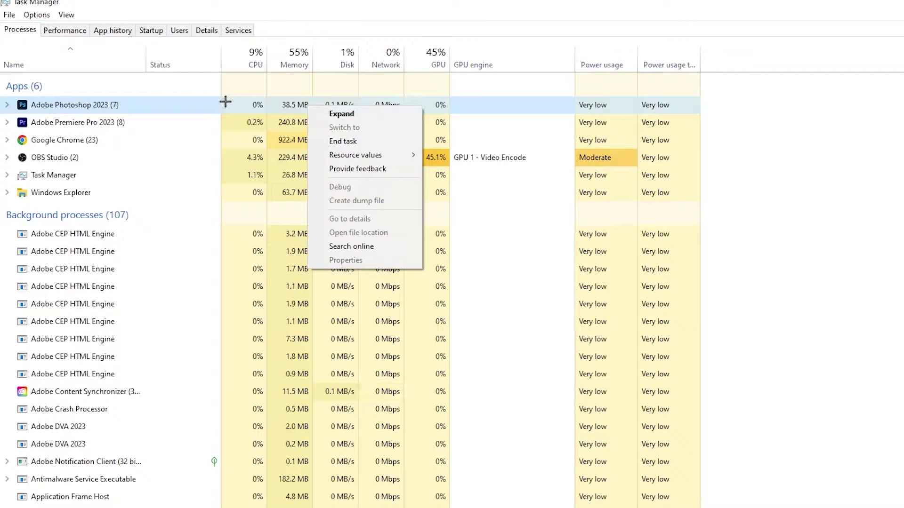
pyautogui.rightClick(165, 110)
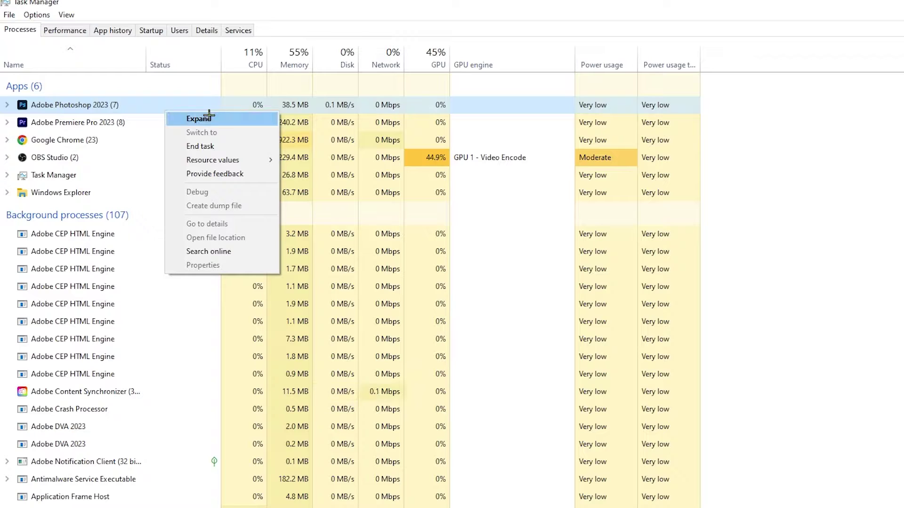
pyautogui.click(236, 146)
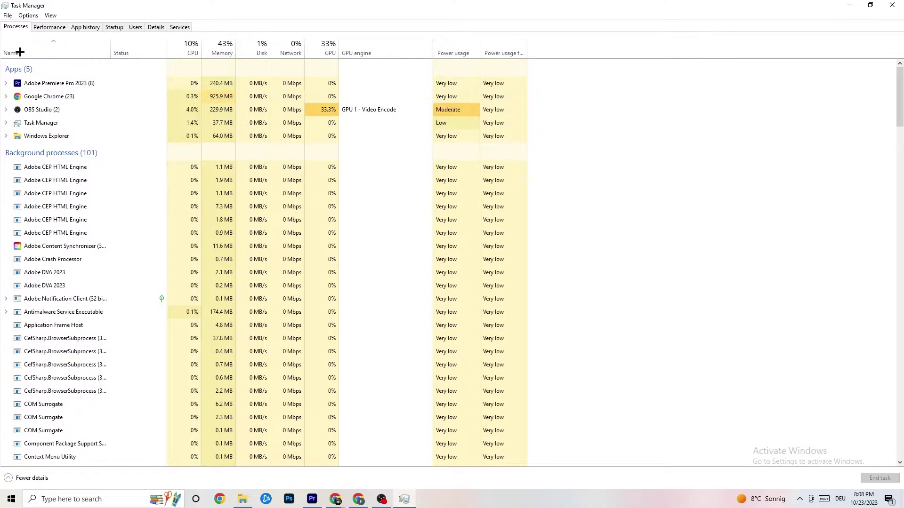
# Step: Show the priority options for the Adobe Premiere Pro process in the detailed process list, without choosing one
pyautogui.click(157, 27)
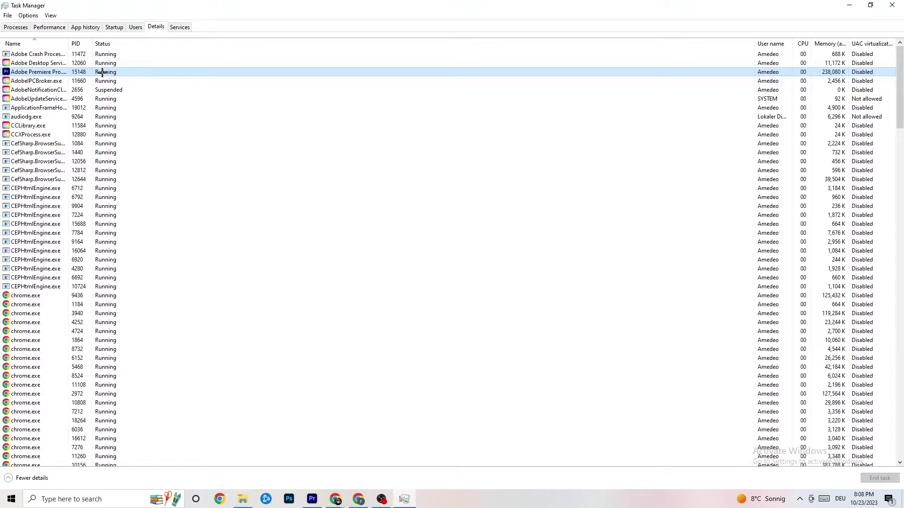
pyautogui.rightClick(102, 72)
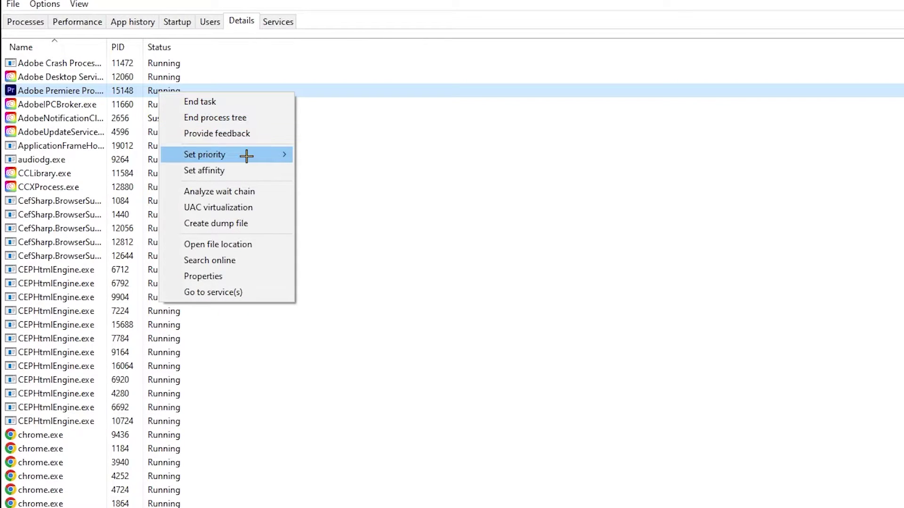
pyautogui.moveTo(246, 156)
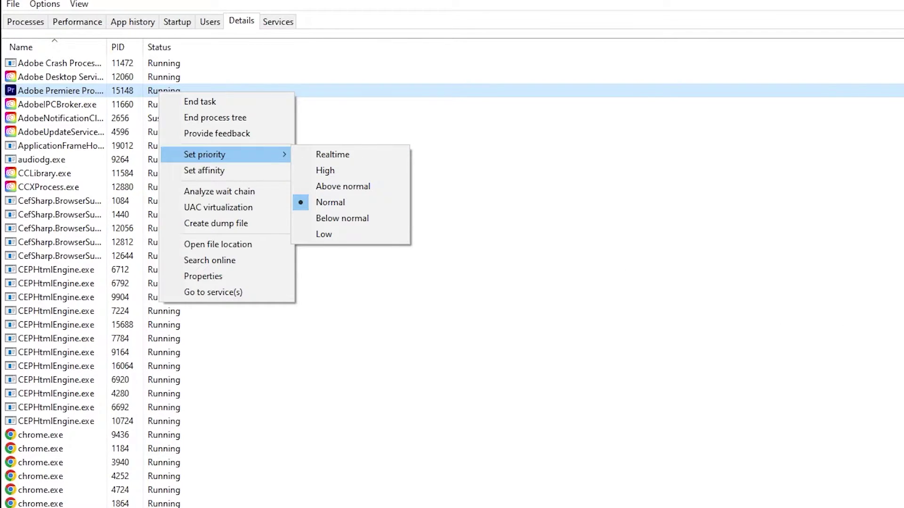
pyautogui.click(333, 64)
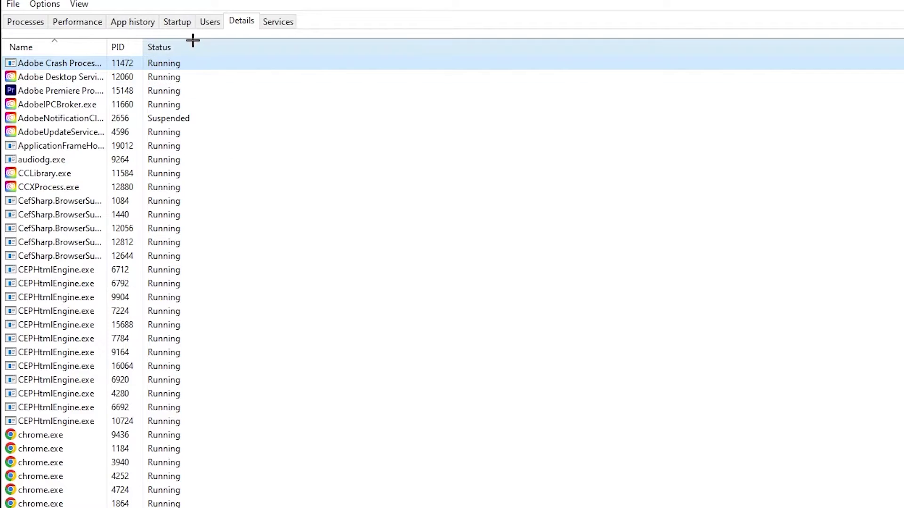
# Step: Review the startup apps and the options for Adobe Updater Startup Utility, and close Task Manager
pyautogui.click(179, 22)
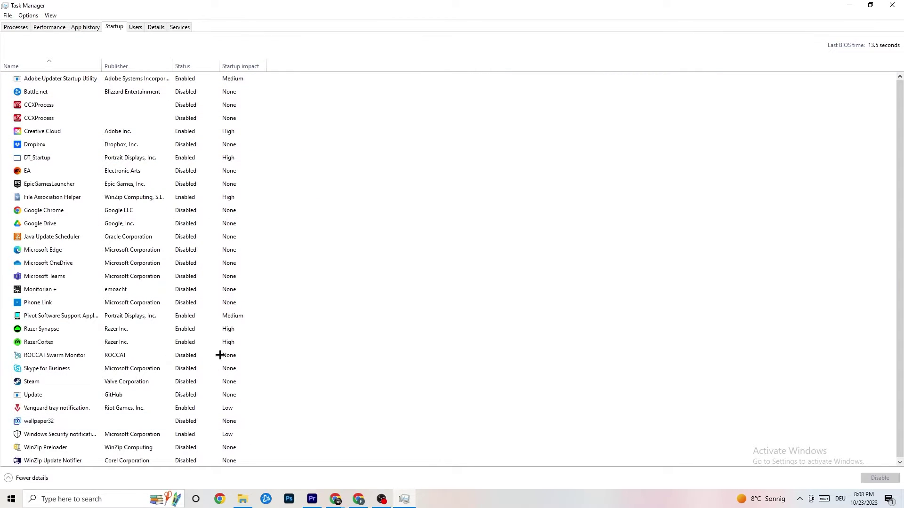
pyautogui.scroll(-1, 227, 191)
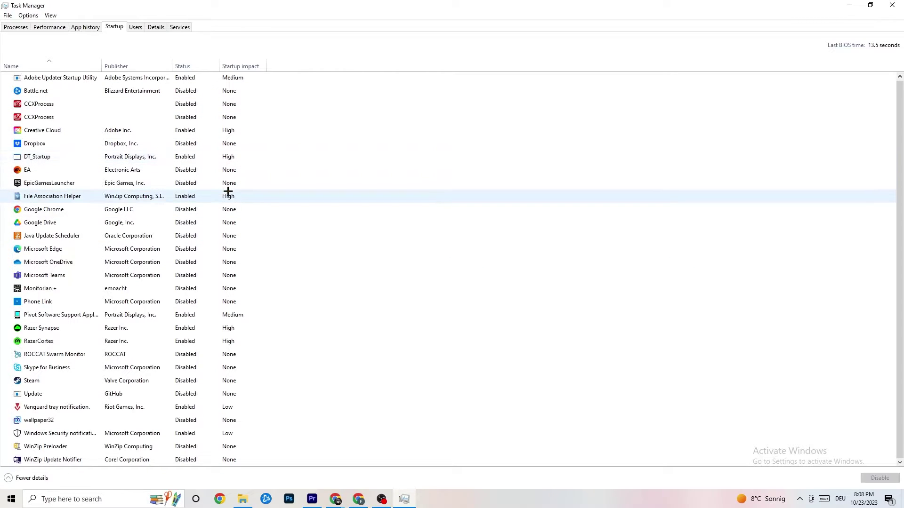
pyautogui.scroll(1, 228, 191)
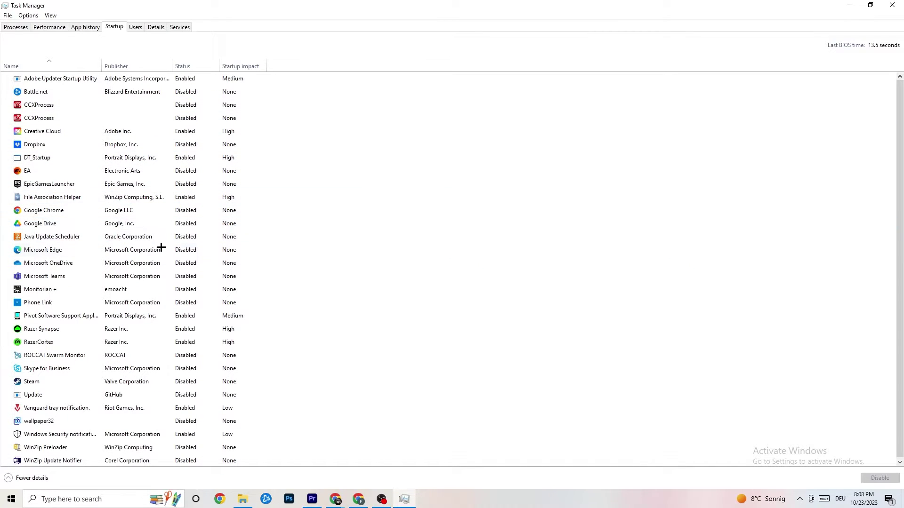
pyautogui.click(191, 83)
pyautogui.rightClick(193, 82)
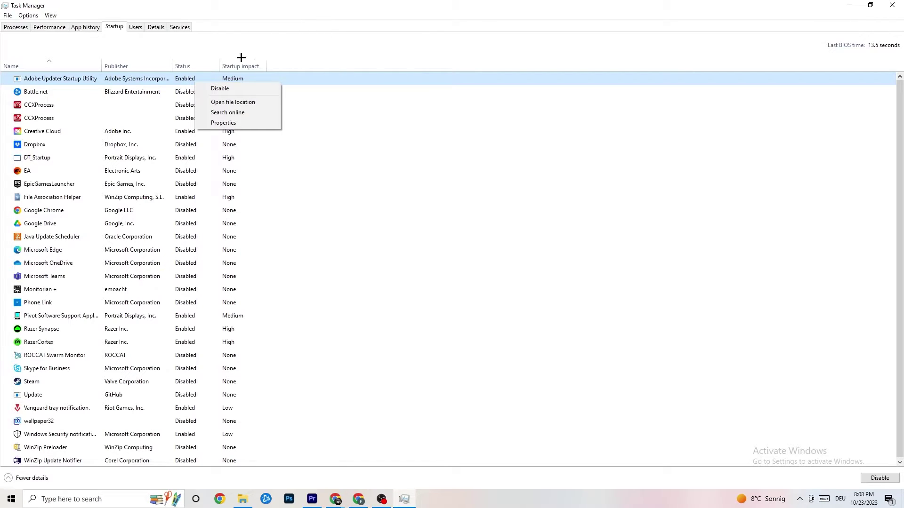
pyautogui.click(339, 2)
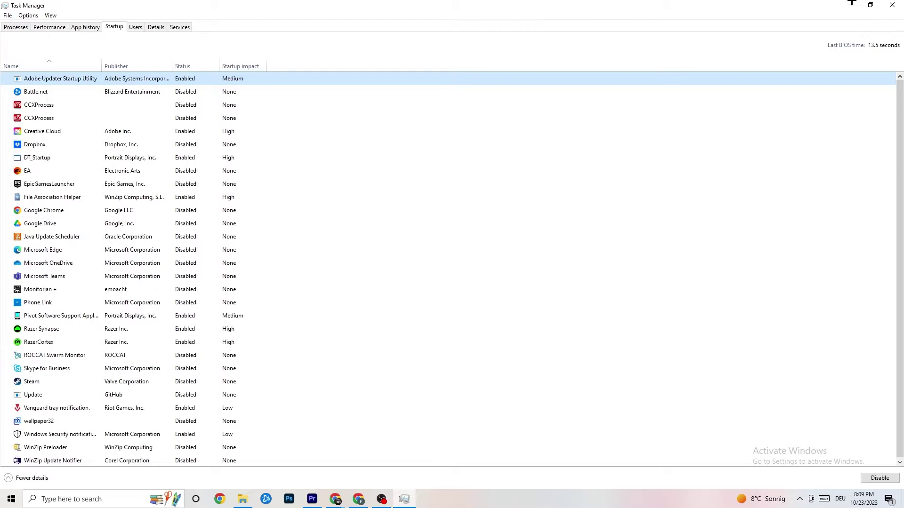
pyautogui.click(892, 4)
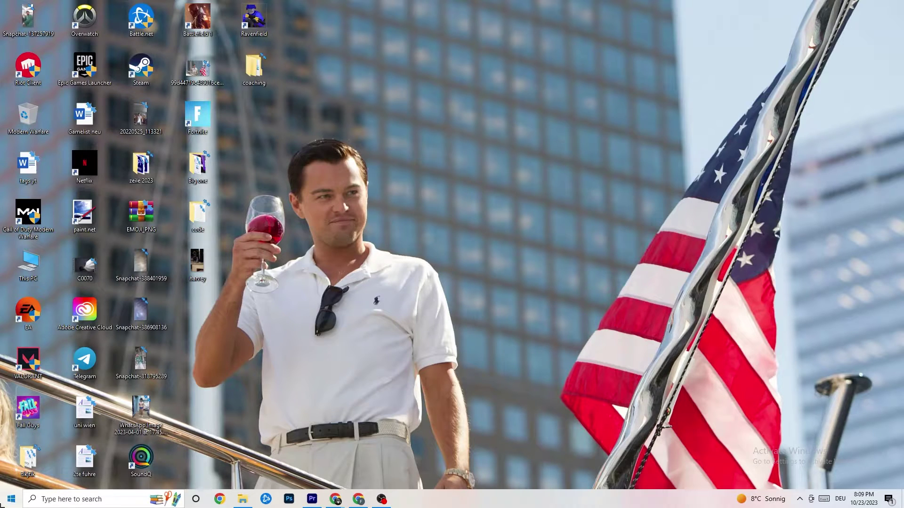
# Step: Open the system display settings in Windows Settings
pyautogui.click(11, 499)
pyautogui.click(11, 456)
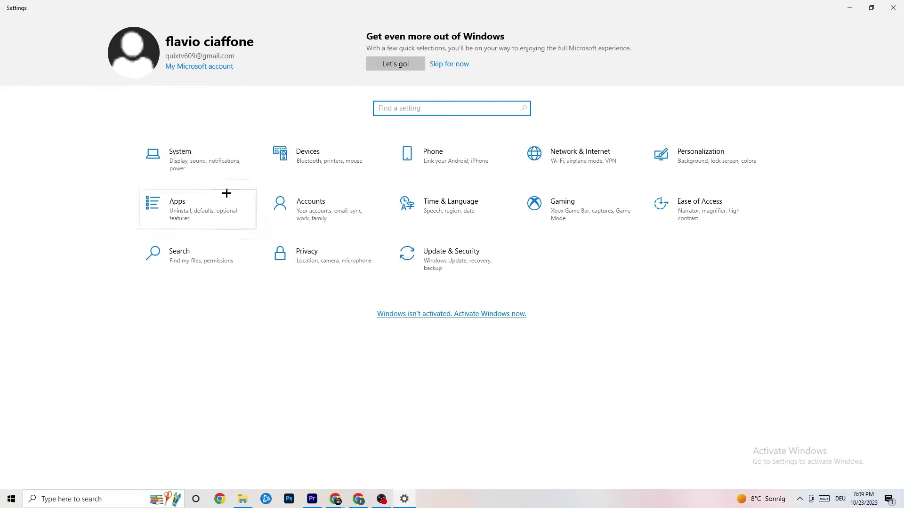
pyautogui.click(212, 161)
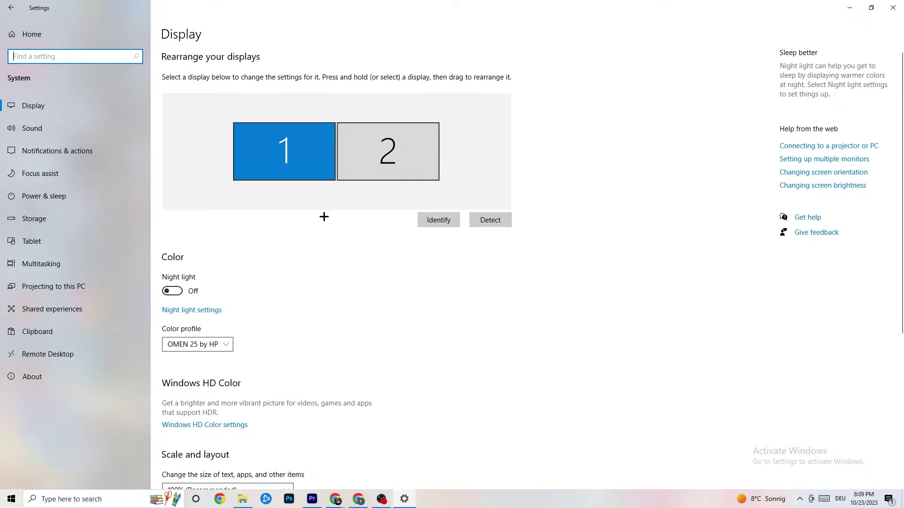
# Step: Check the scaling and display resolution options for display 1, leaving them at 100% and 1920 × 1080
pyautogui.scroll(-2, 509, 181)
pyautogui.scroll(2, 509, 181)
pyautogui.scroll(-6, 400, 189)
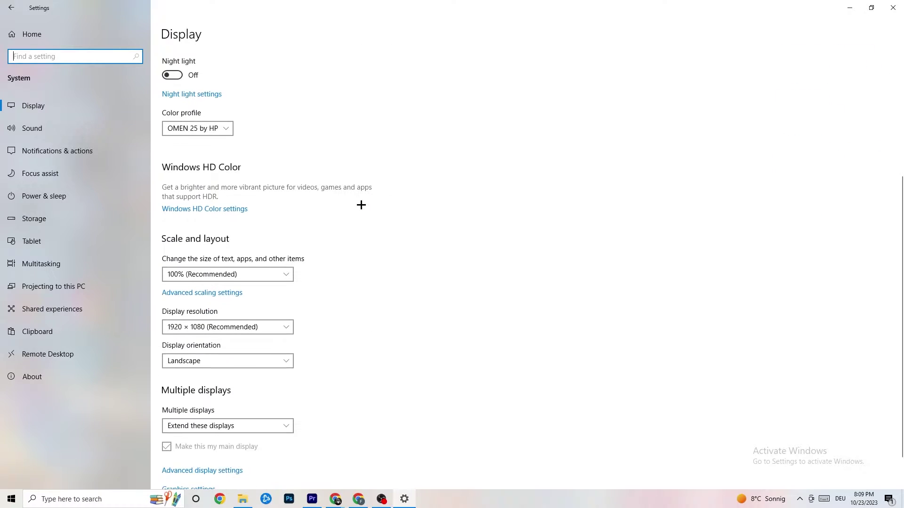
pyautogui.click(285, 272)
pyautogui.click(241, 275)
pyautogui.click(237, 270)
pyautogui.click(443, 232)
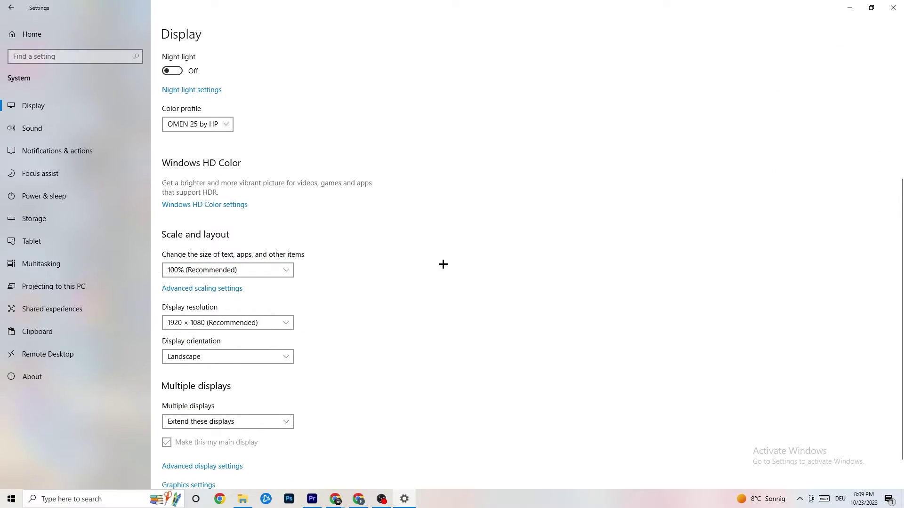
pyautogui.click(273, 324)
pyautogui.click(402, 284)
pyautogui.scroll(-2, 386, 266)
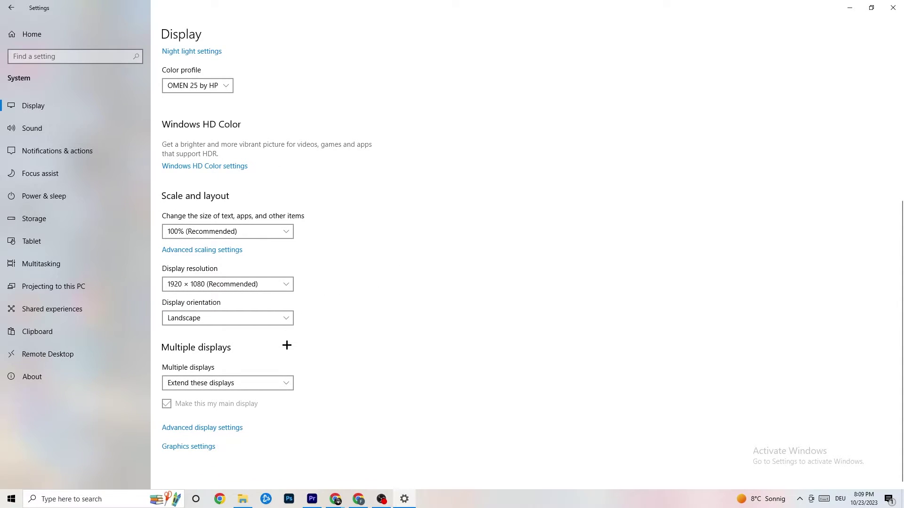
# Step: View the available power plans through the additional power settings, and close Power Options
pyautogui.click(103, 194)
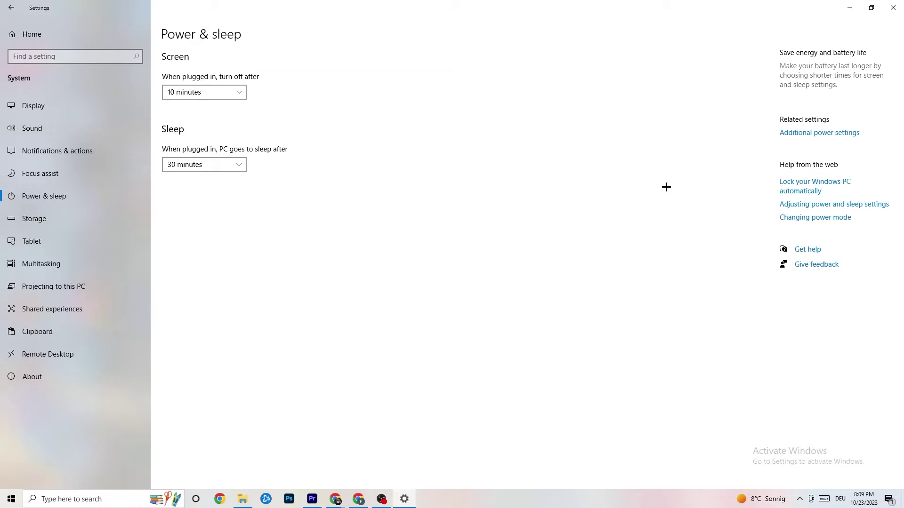
pyautogui.click(811, 140)
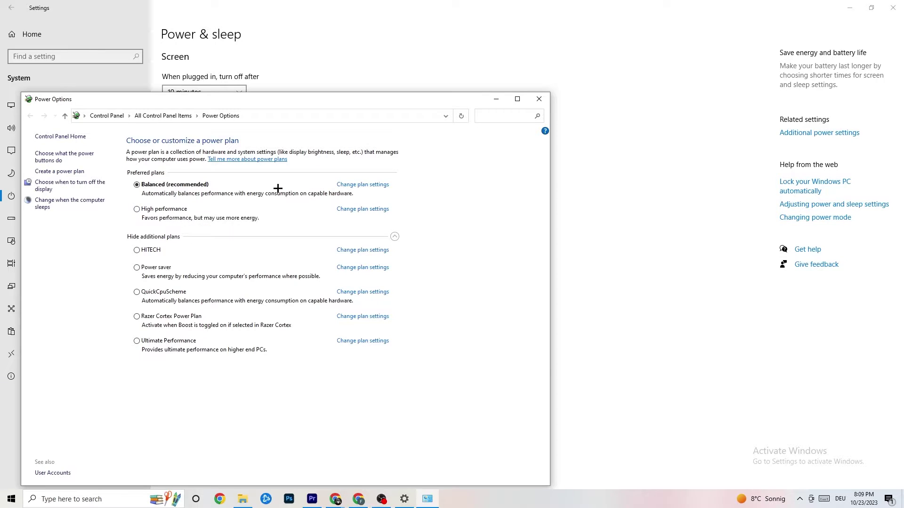
pyautogui.click(539, 100)
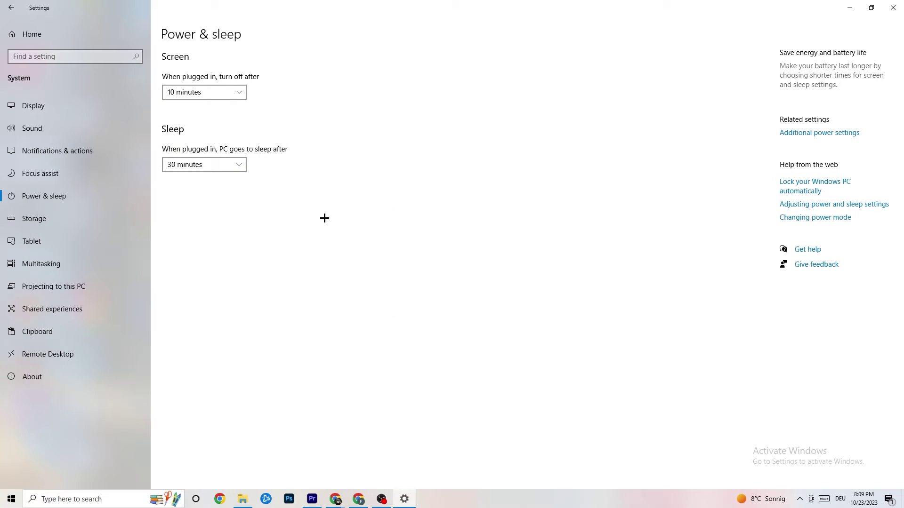
# Step: Review the Storage Sense configuration and its run frequency options, keeping Every week, and return to the Storage page
pyautogui.click(58, 225)
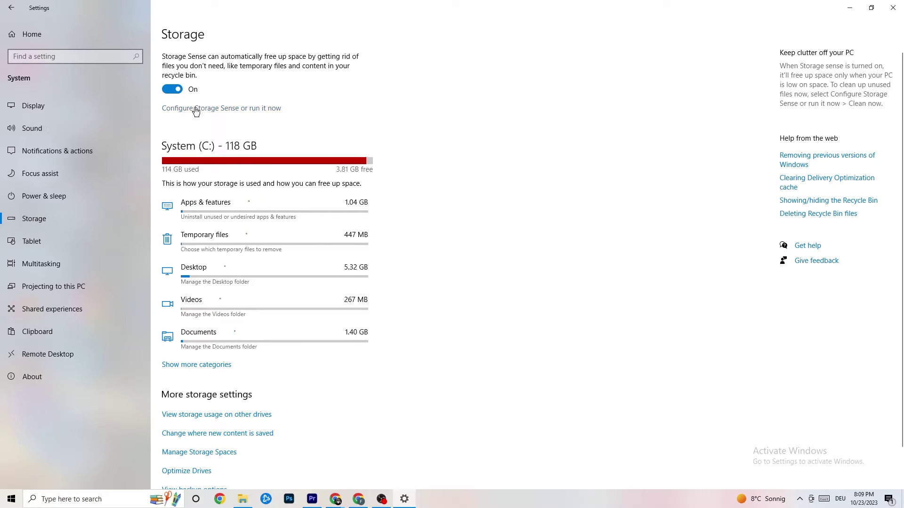
pyautogui.click(254, 107)
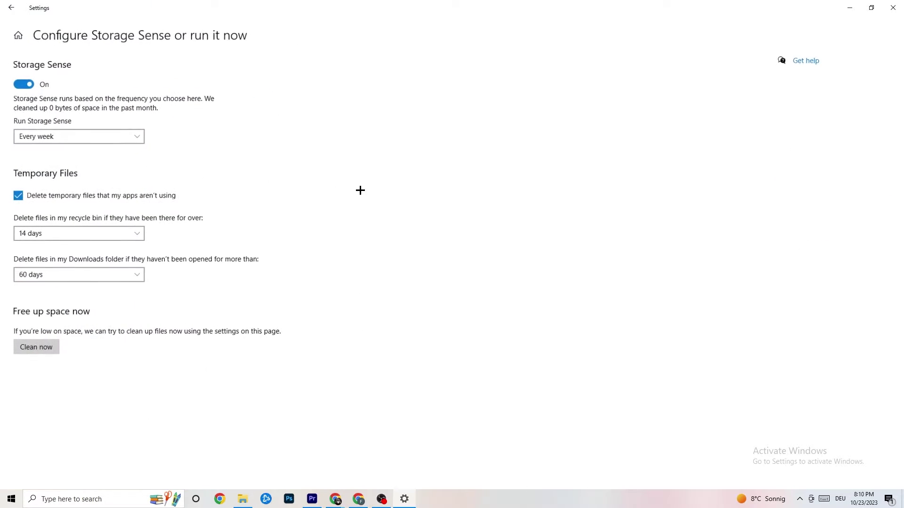
pyautogui.click(113, 136)
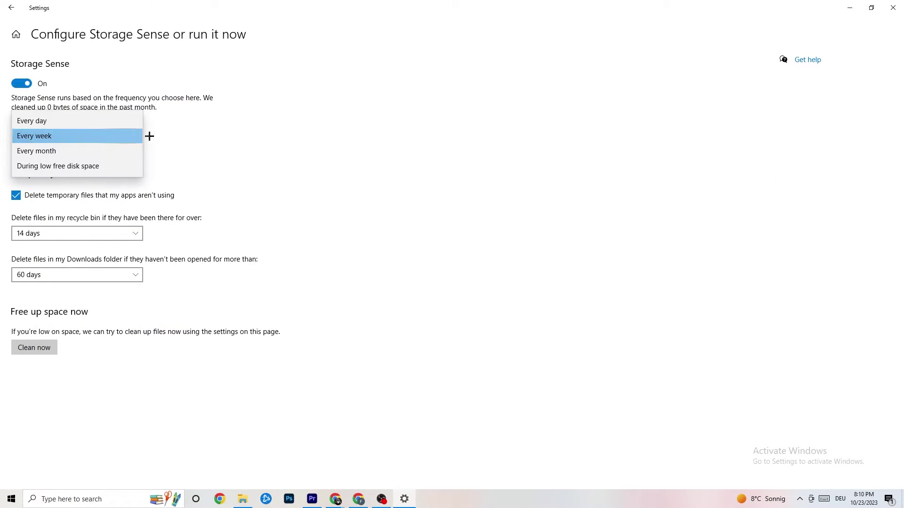
pyautogui.click(281, 134)
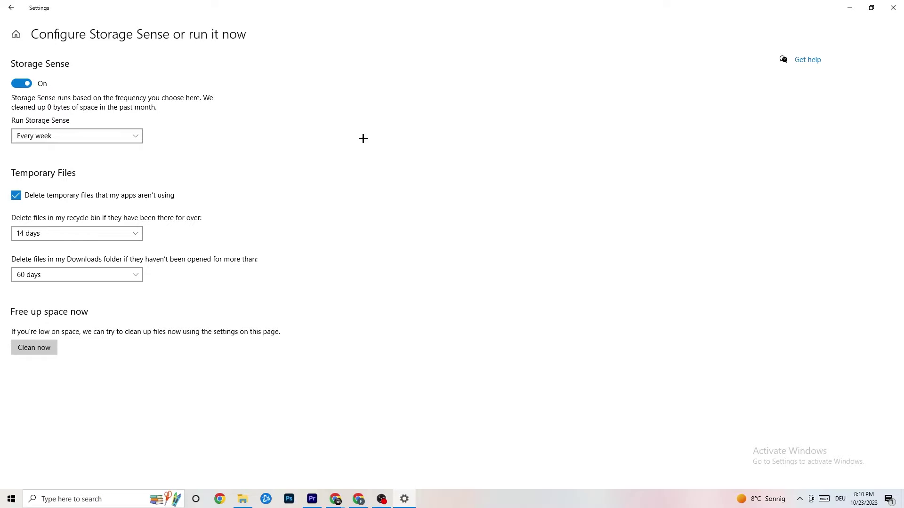
pyautogui.click(14, 10)
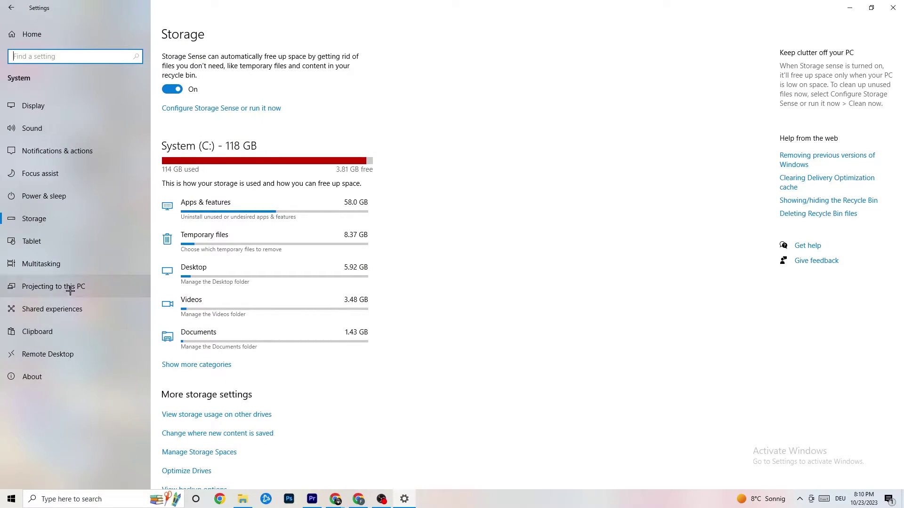
# Step: Review the Gaming settings for Xbox Game Bar, Captures and Game Mode, including background recording and recorded audio
pyautogui.click(2, 4)
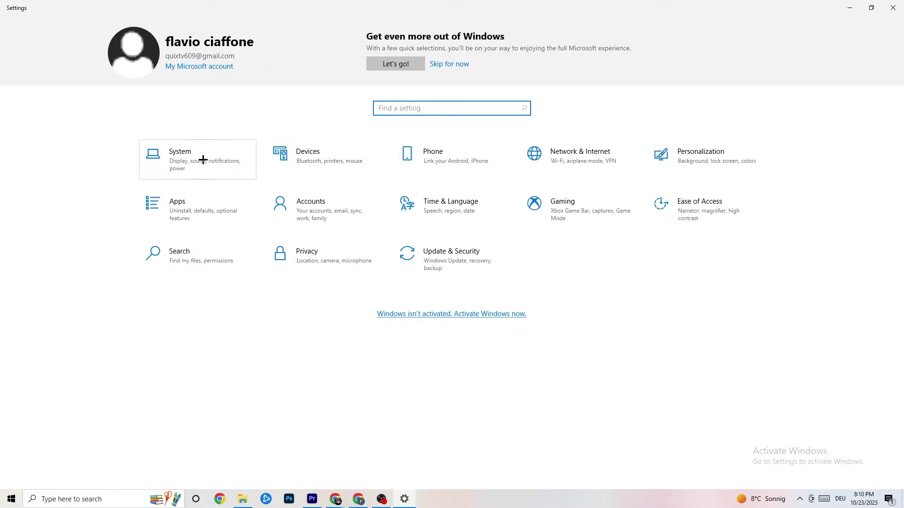
pyautogui.click(589, 221)
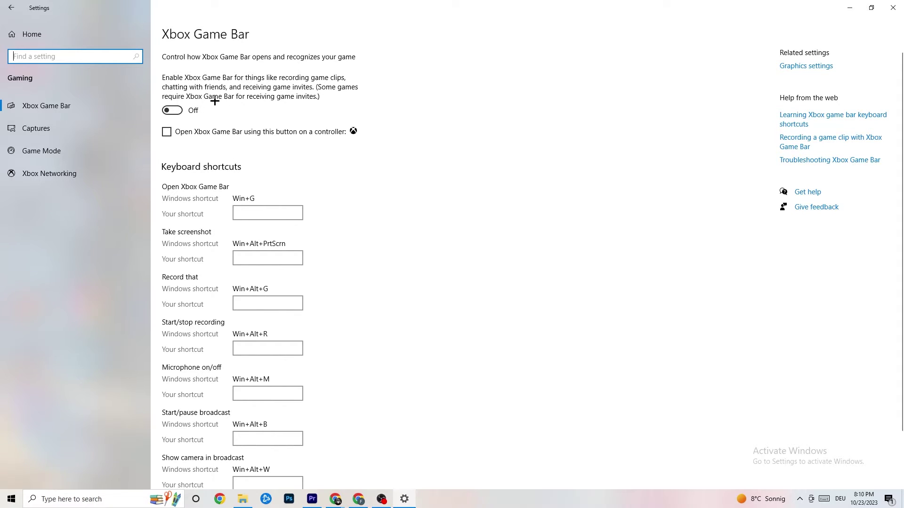
pyautogui.click(87, 127)
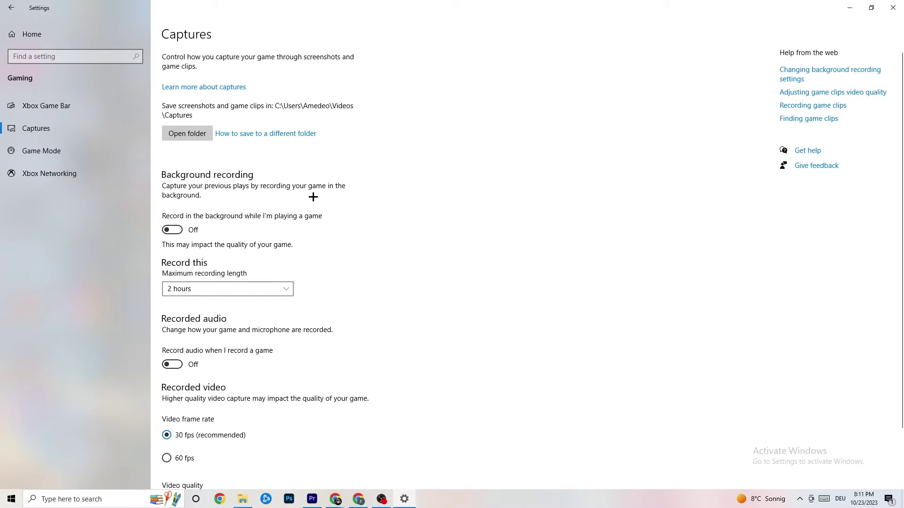
pyautogui.scroll(-2, 312, 198)
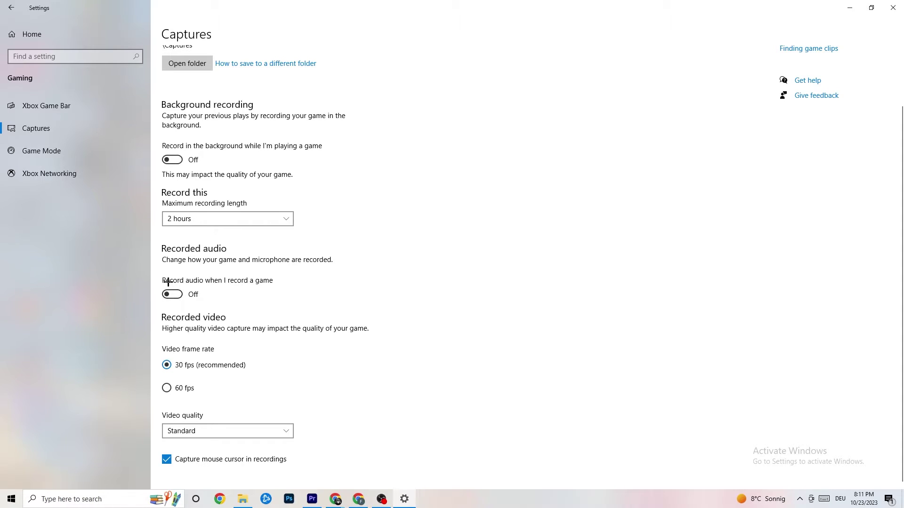
pyautogui.click(62, 151)
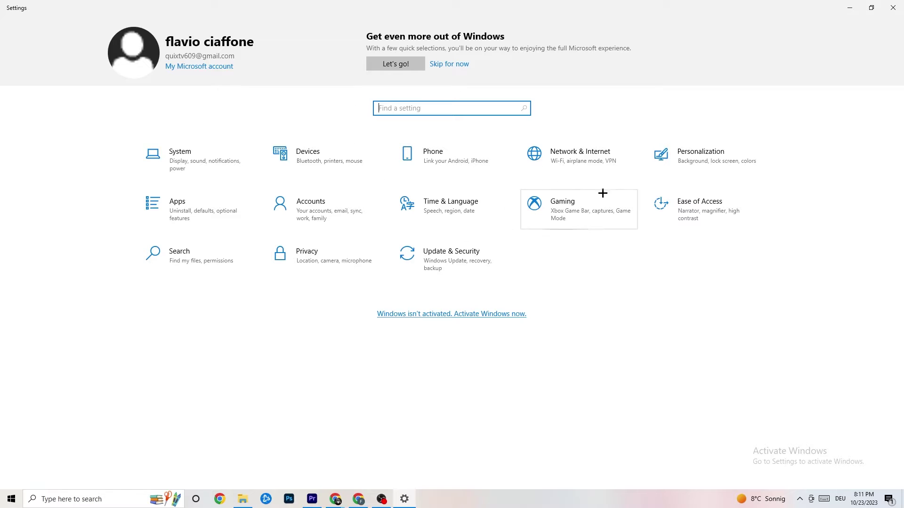
# Step: Check the Windows Update and Troubleshoot pages under Update & Security, and close Settings
pyautogui.click(459, 255)
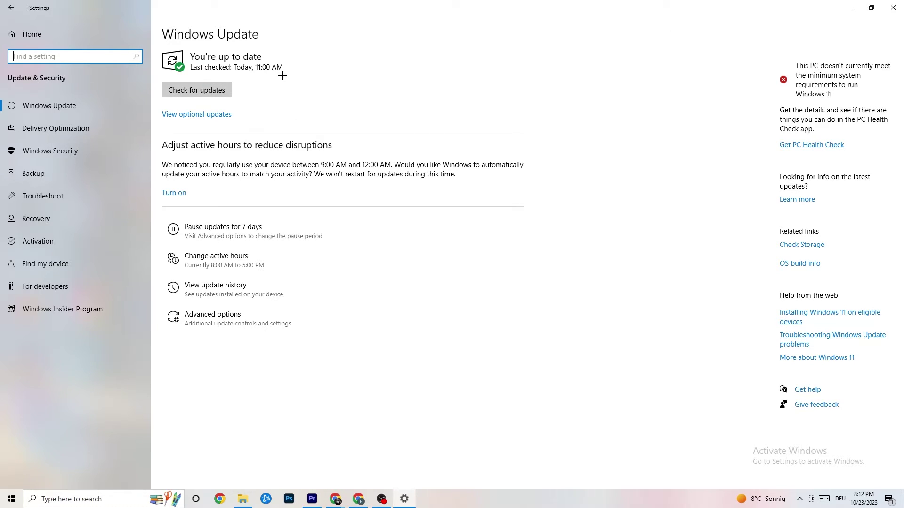
pyautogui.click(111, 105)
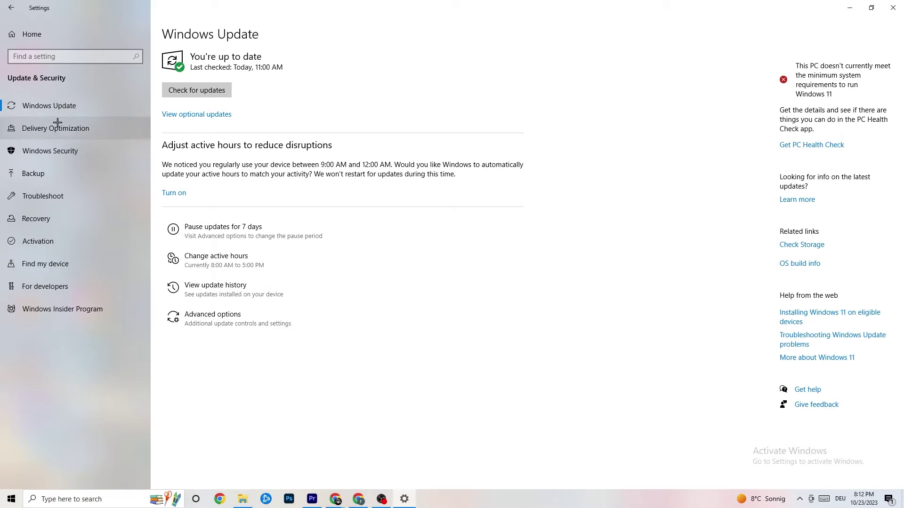
pyautogui.click(49, 190)
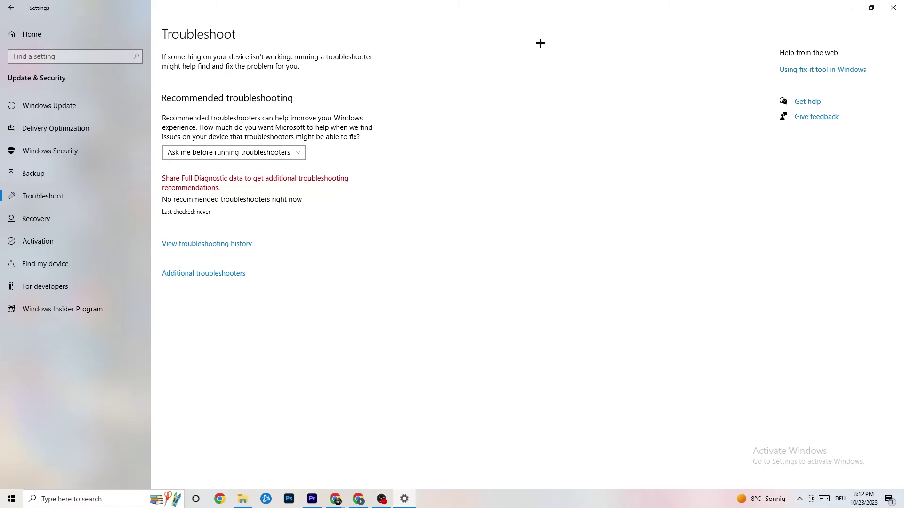
pyautogui.click(894, 5)
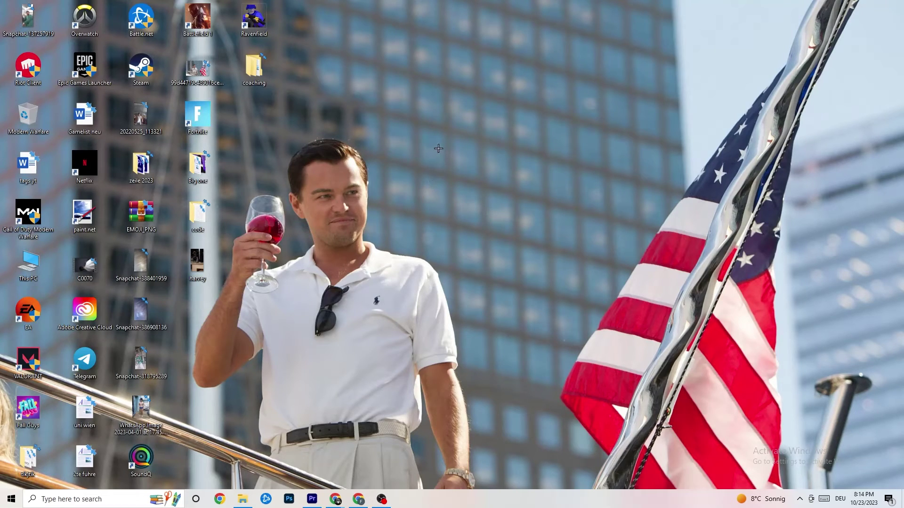
# Step: Open NVIDIA Control Panel from the desktop and examine the 3D image settings with preview
pyautogui.rightClick(405, 121)
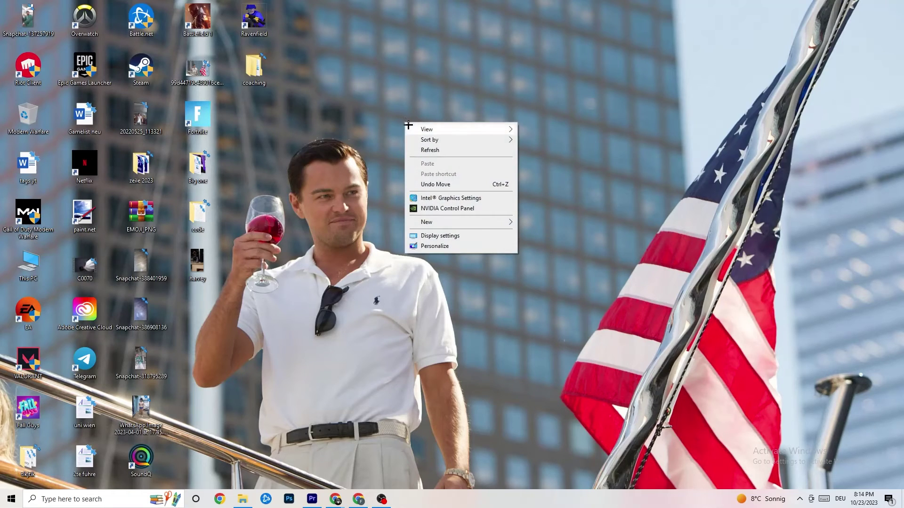
pyautogui.click(438, 208)
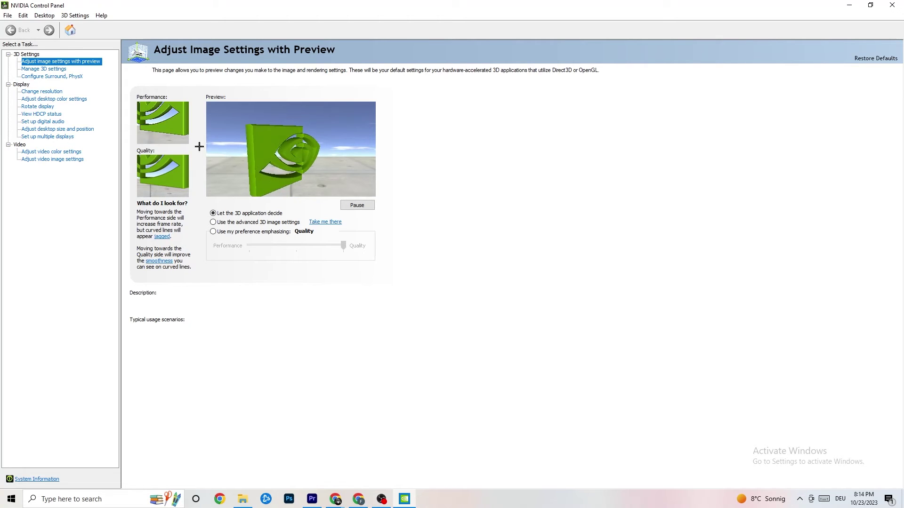
pyautogui.moveTo(263, 225)
pyautogui.moveTo(285, 242)
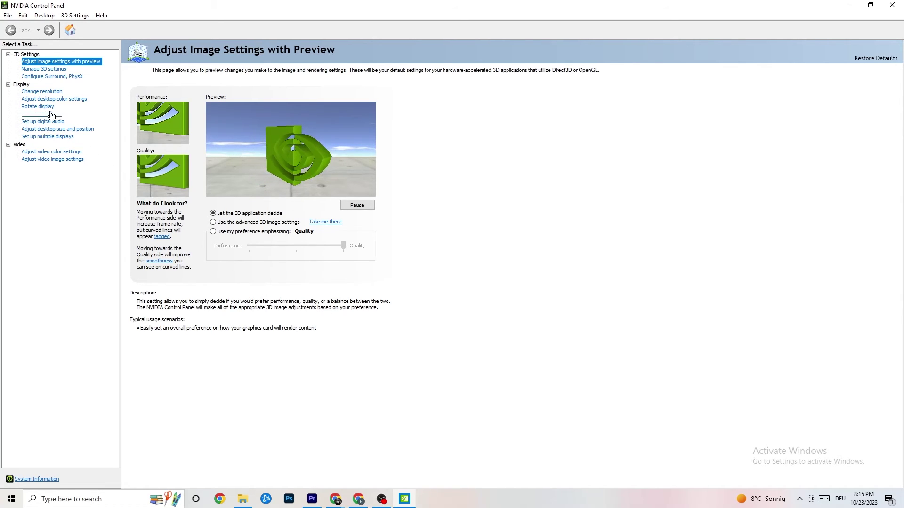
# Step: Check the display resolution and refresh rate settings, keeping 1080p, 1920 × 1080 (native) selected, and close NVIDIA Control Panel
pyautogui.click(39, 92)
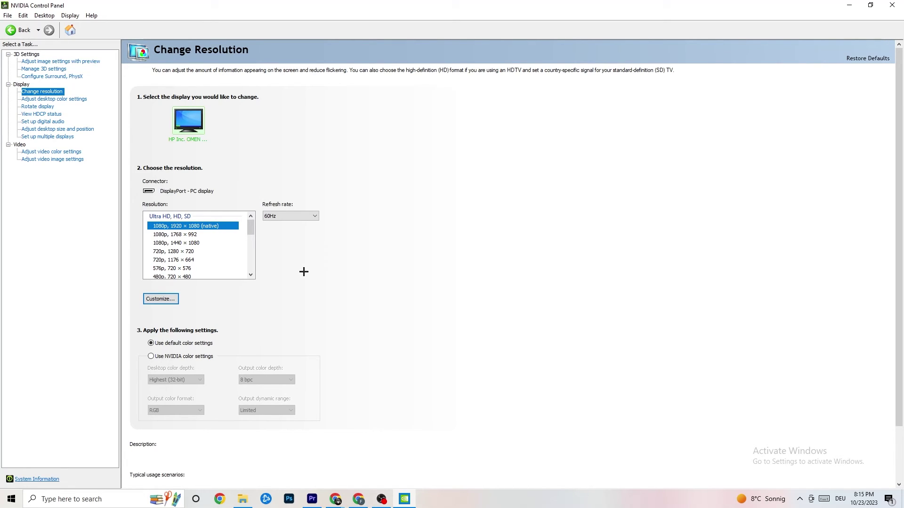
pyautogui.click(194, 227)
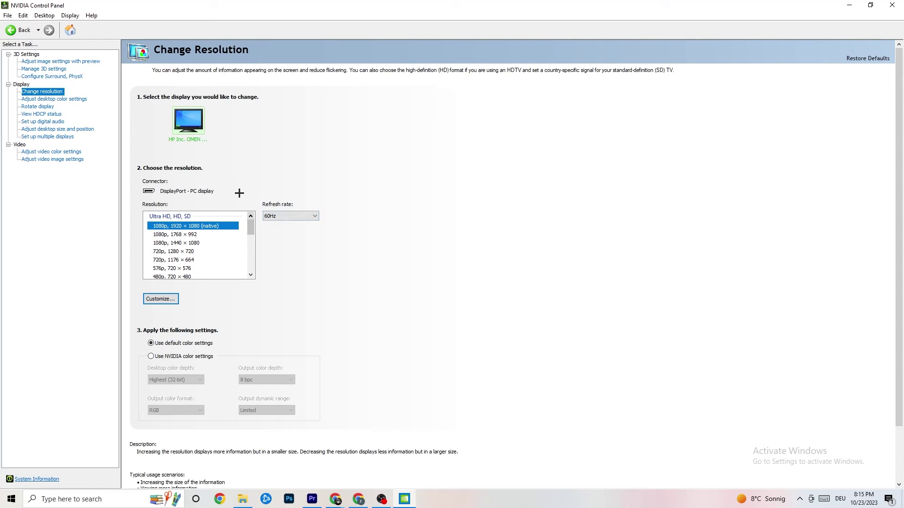
pyautogui.scroll(-1, 250, 228)
pyautogui.scroll(1, 251, 228)
pyautogui.hotkey('alt', 'F4')
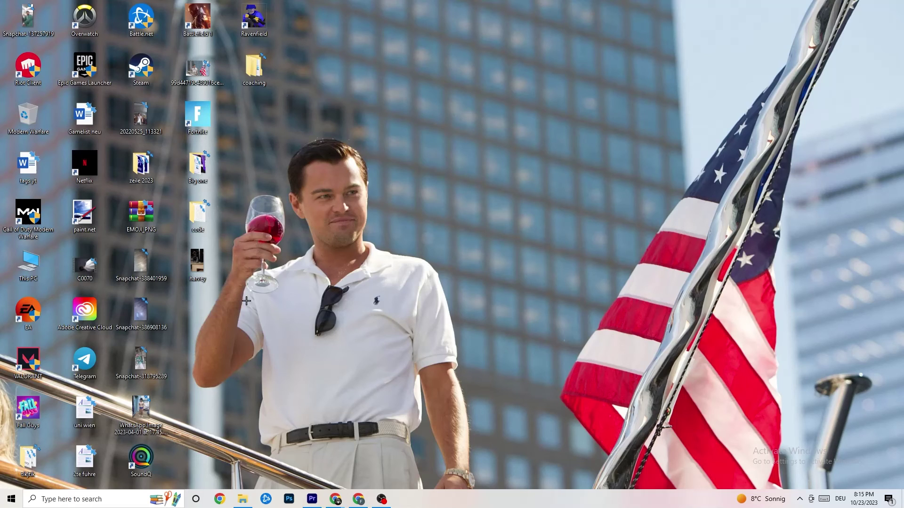
# Step: Show the computer's power options from Start, and dismiss them without choosing one
pyautogui.click(11, 499)
pyautogui.moveTo(14, 477)
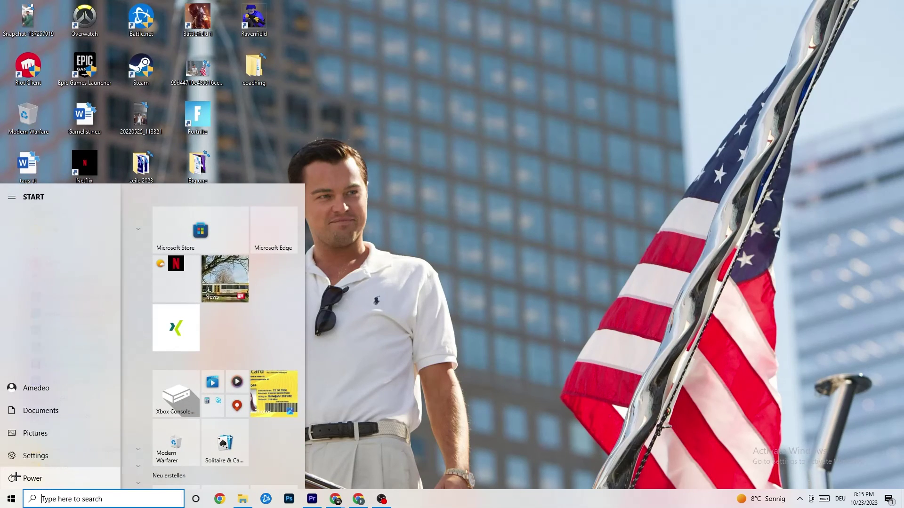
pyautogui.click(39, 477)
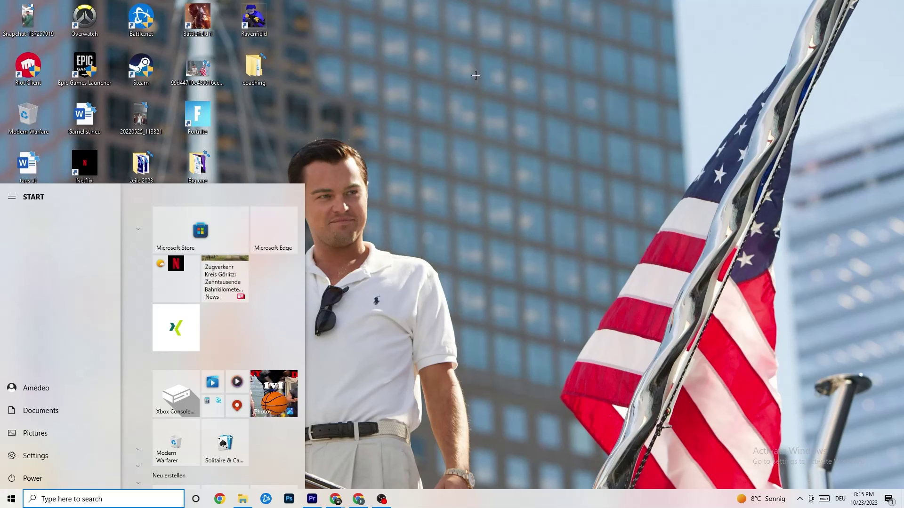
pyautogui.press('Escape')
pyautogui.press('Escape')
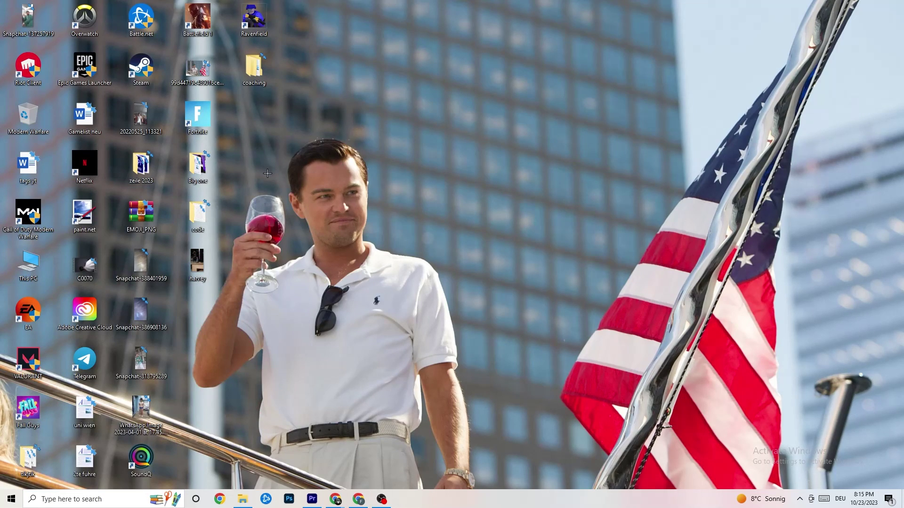